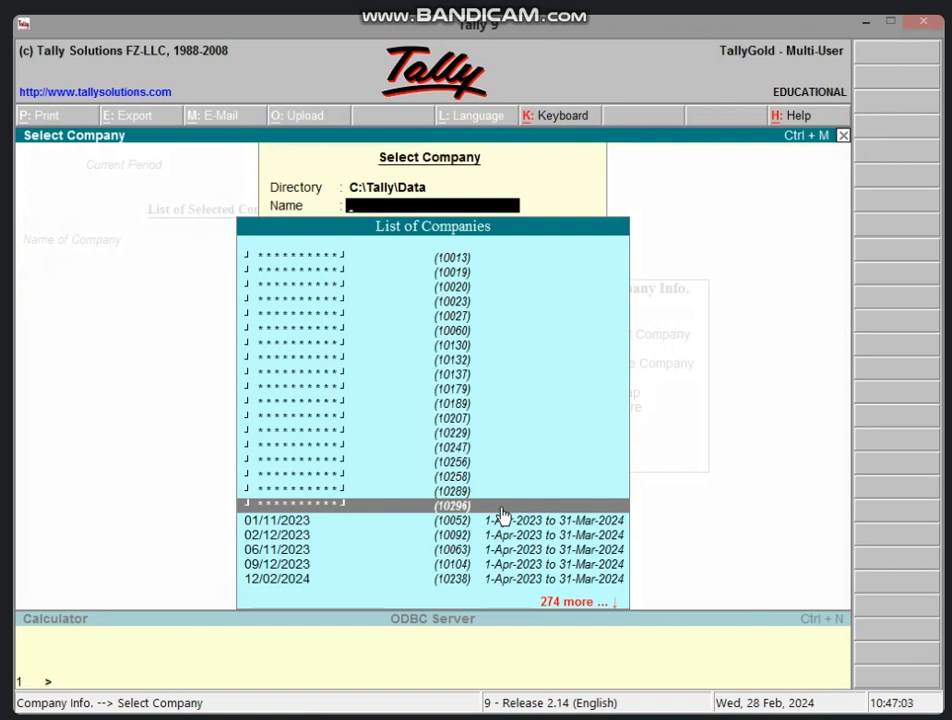
Step: Open the SAKET MGM SCHOOL company, entering the TallyVault password, then the user name and login password
left_click(500, 507)
type("***")
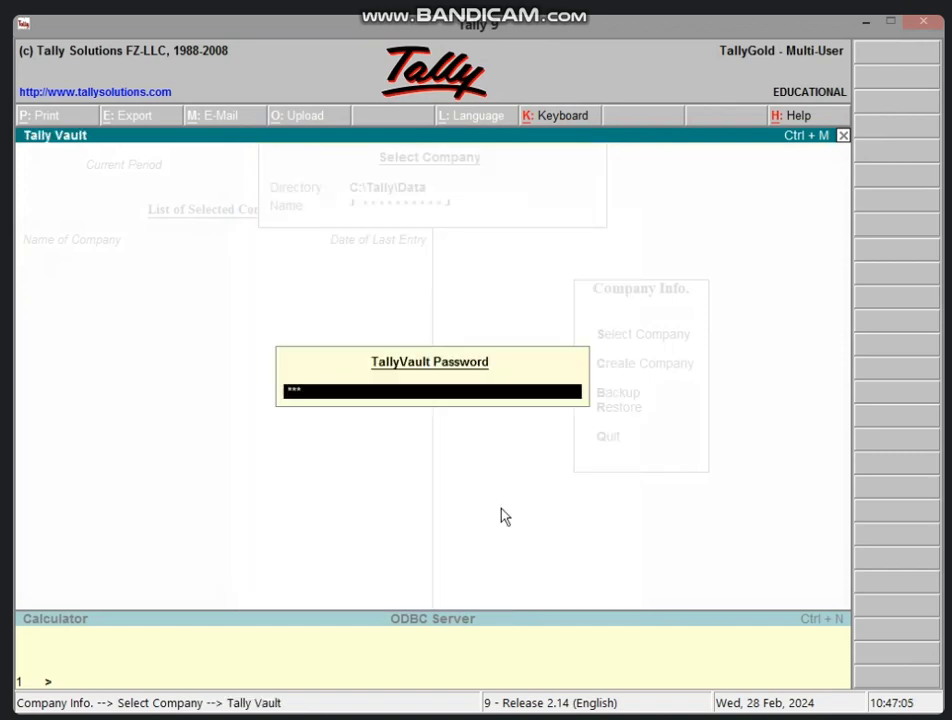
type("*")
key("Return")
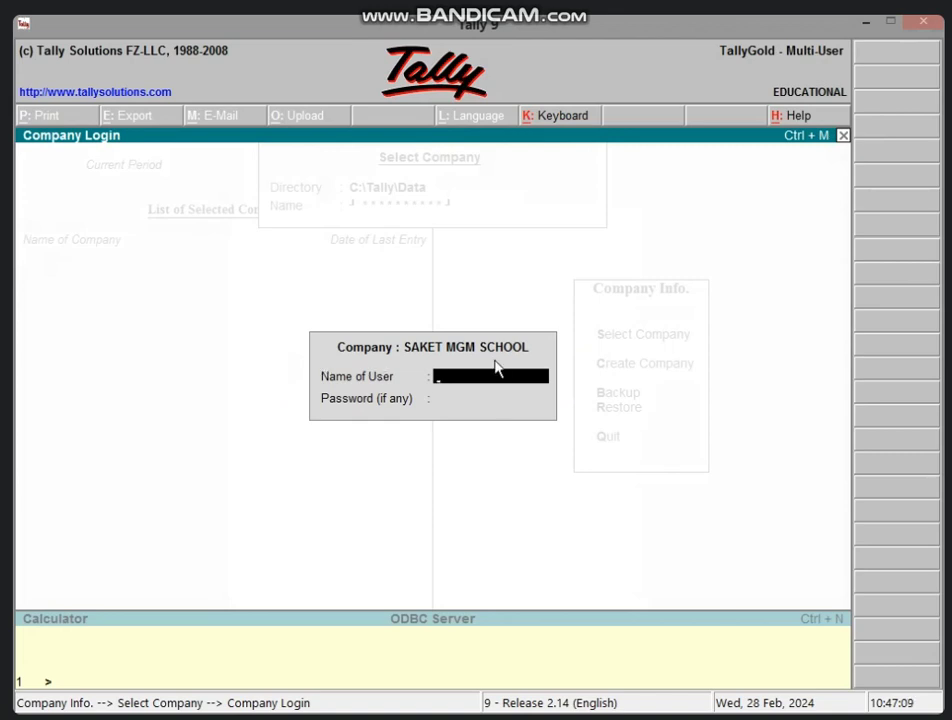
type("SAKET MGM")
key("Return")
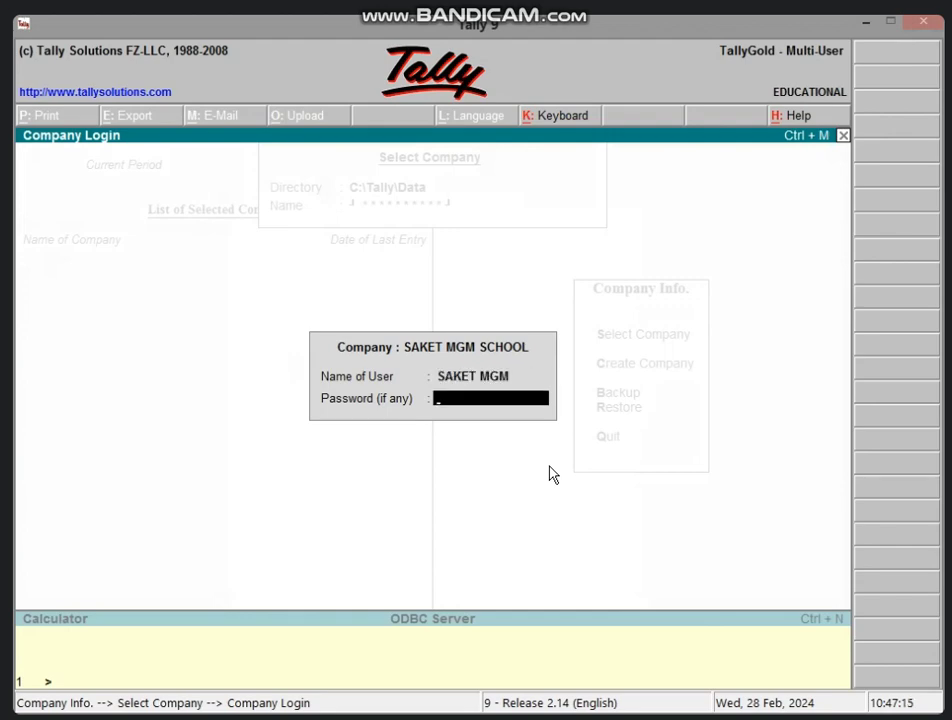
type("***")
key("Return")
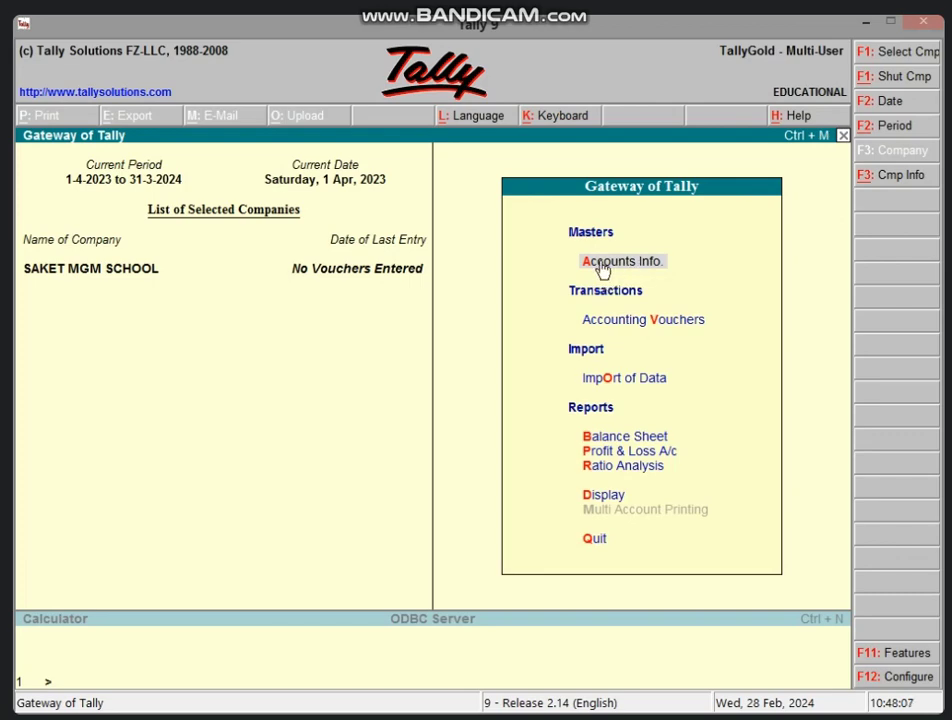
Step: Start a new ledger named after the first 9th-class student, with phone-number and locality aliases
left_click(676, 269)
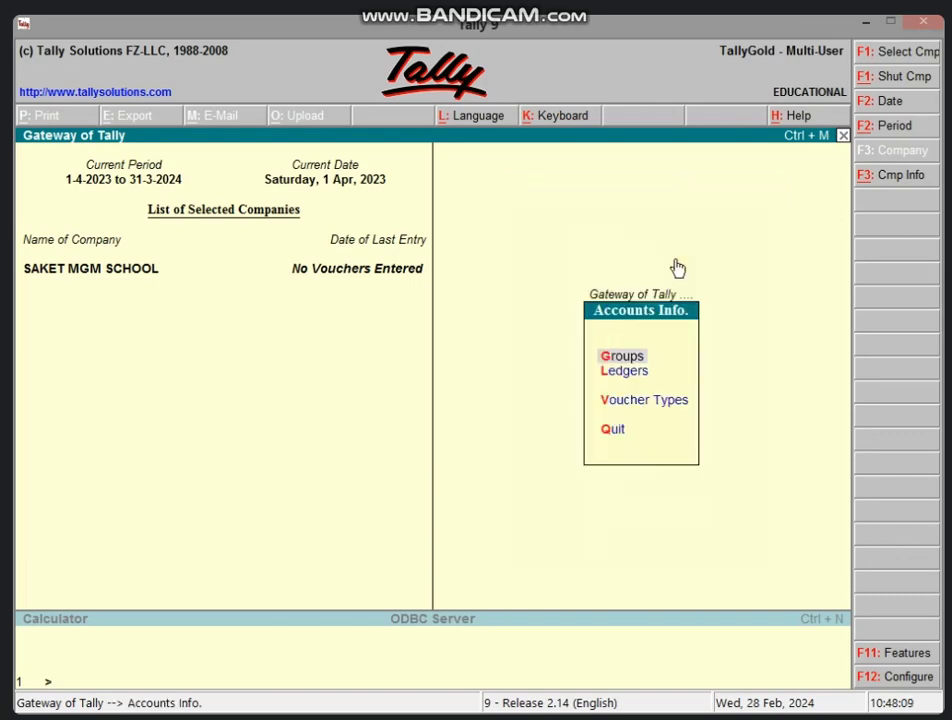
key("l")
key("c")
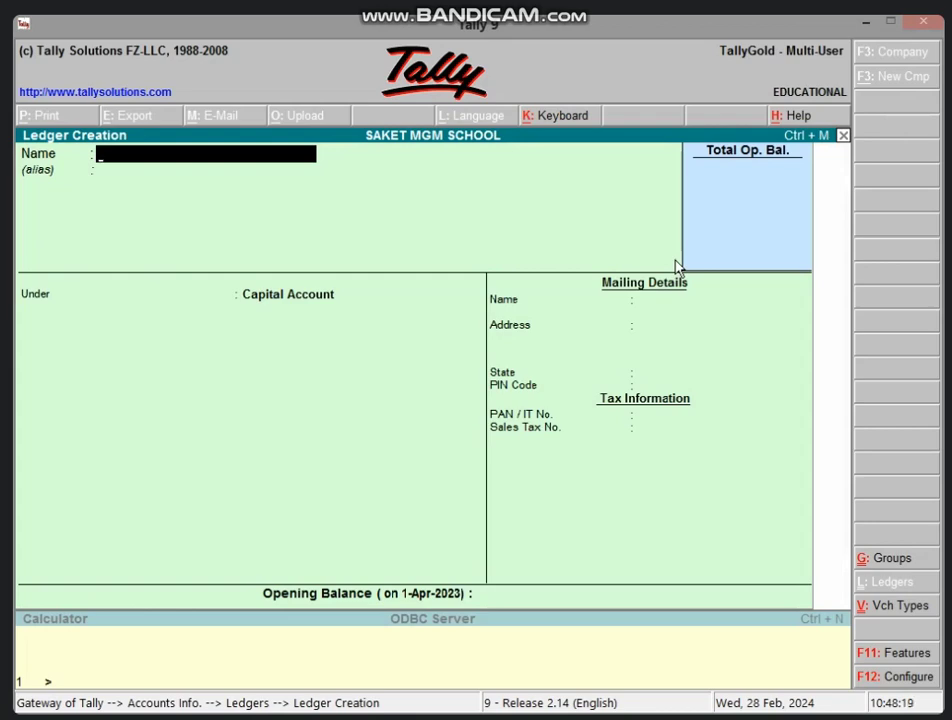
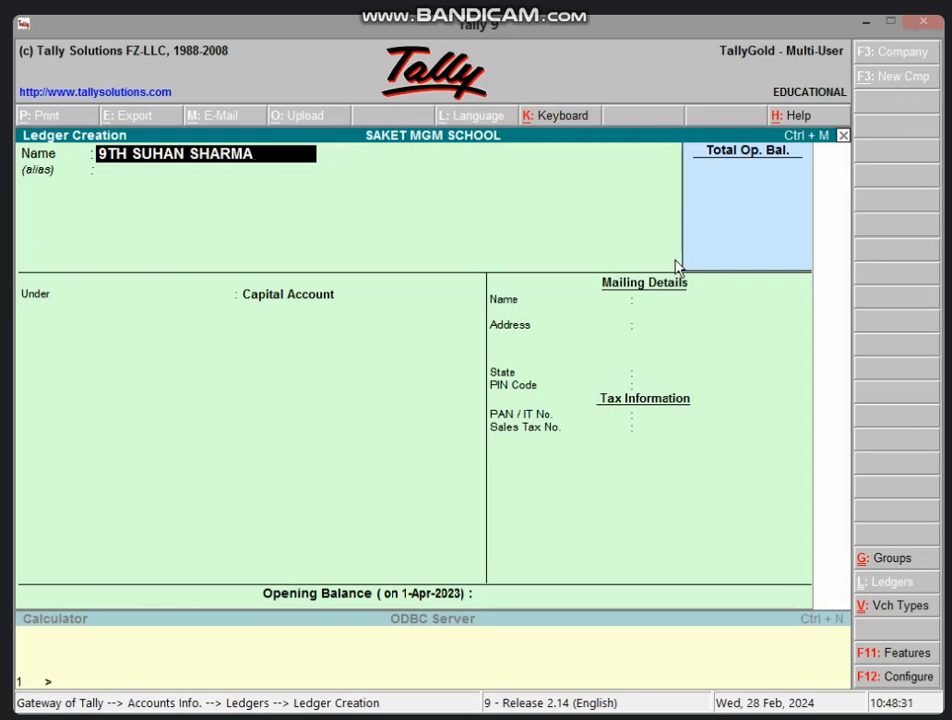
key("Return")
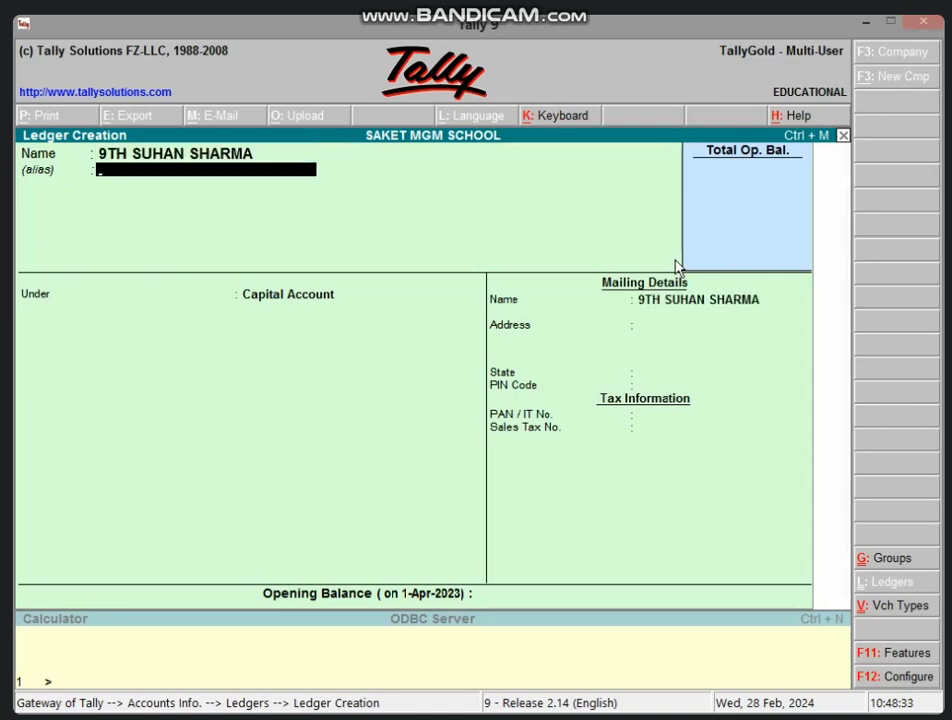
key("Return")
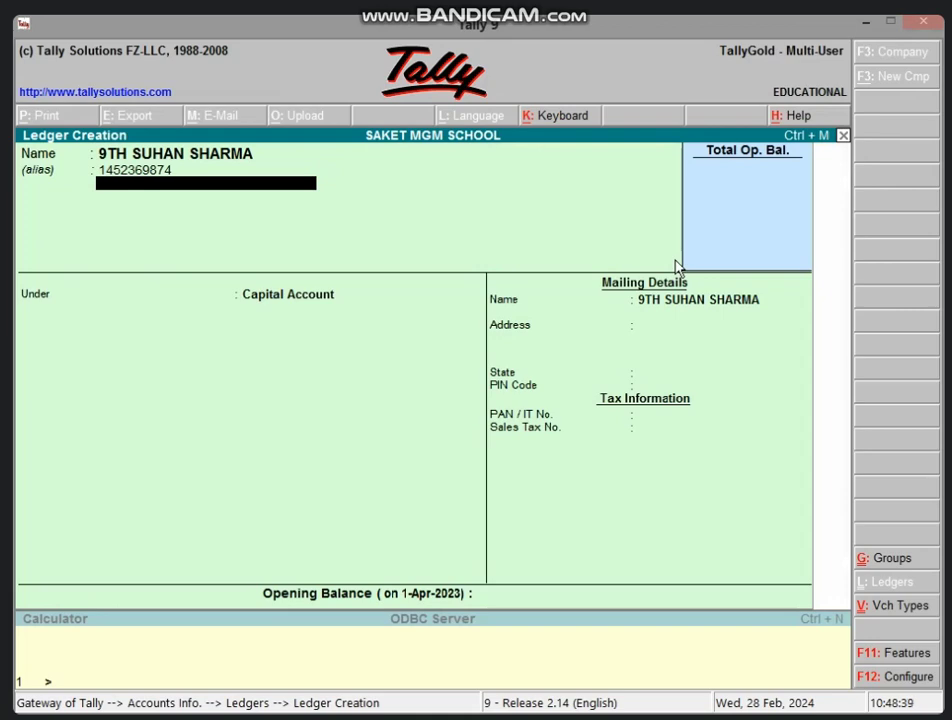
type("DURGA NAGAR")
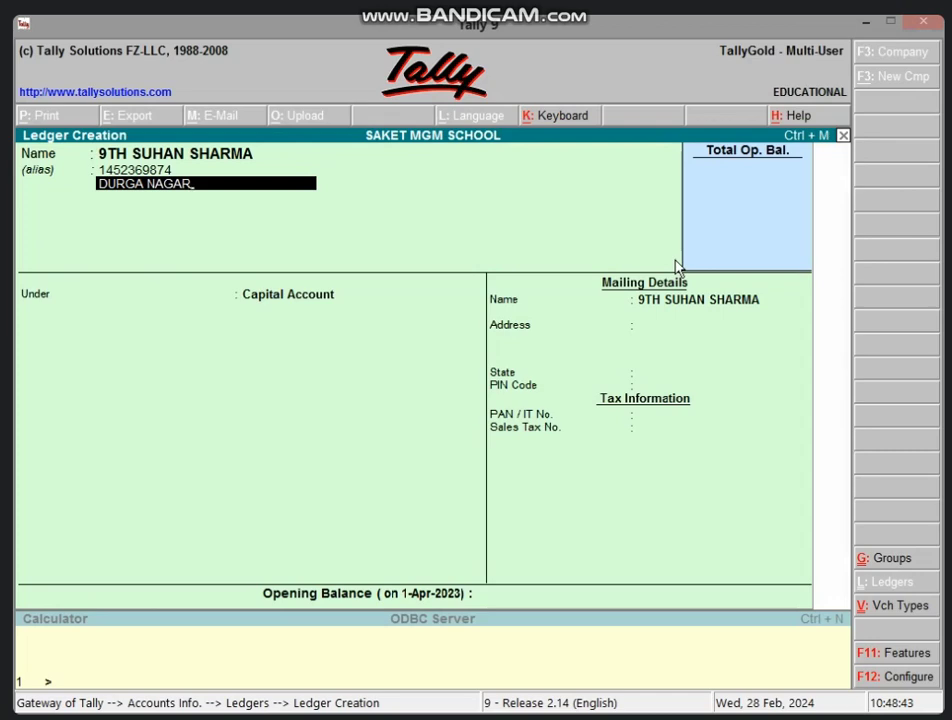
key("Return")
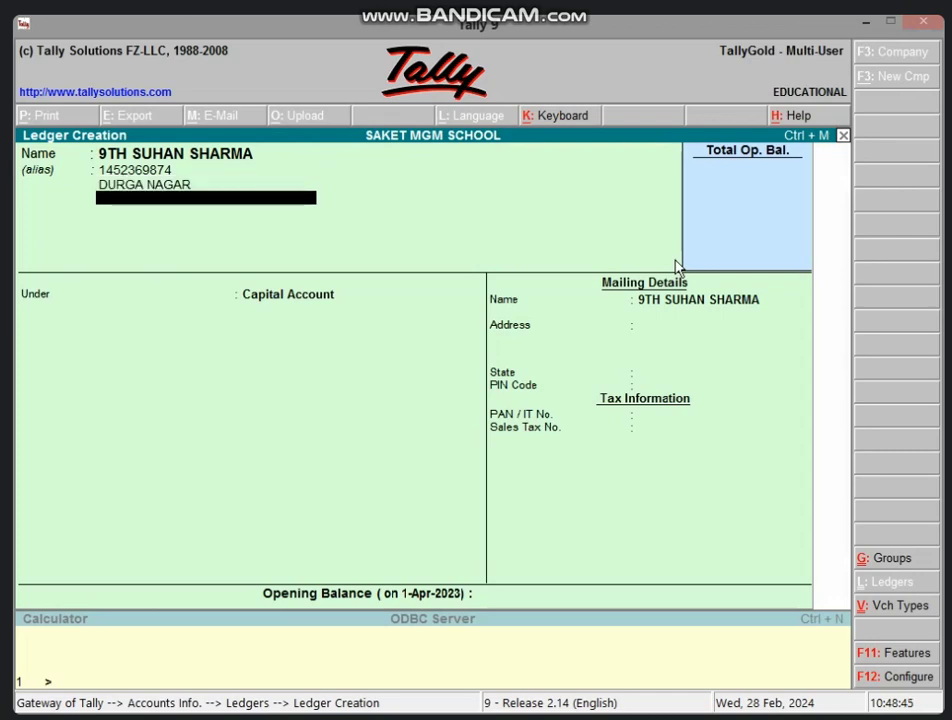
Step: Put the ledger under Direct Incomes, leave the opening balance blank, and save it
key("Up")
key("Up")
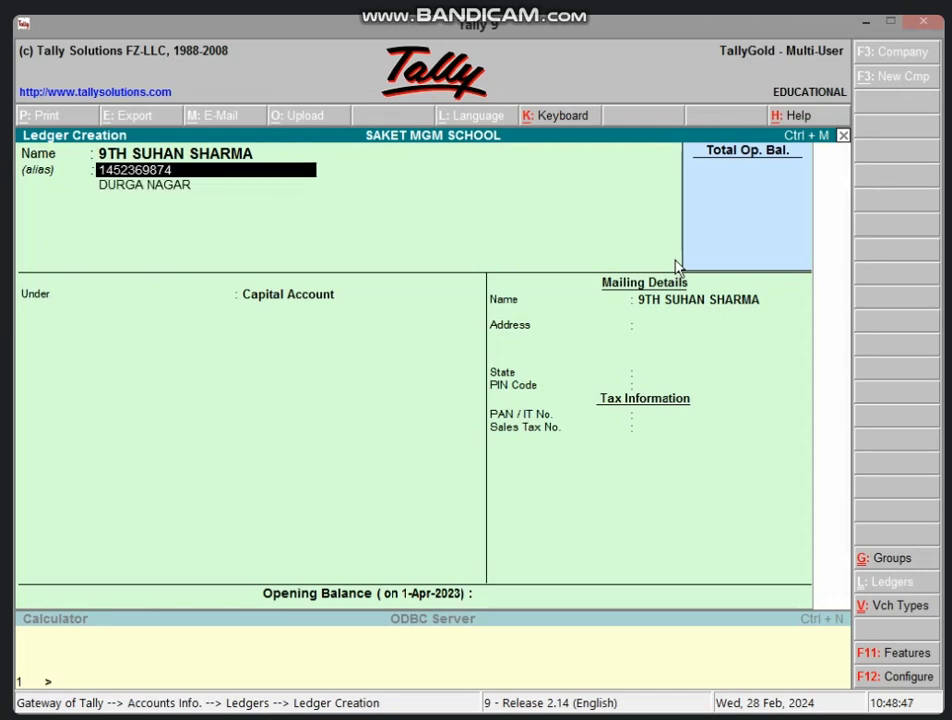
key("Down")
key("Down")
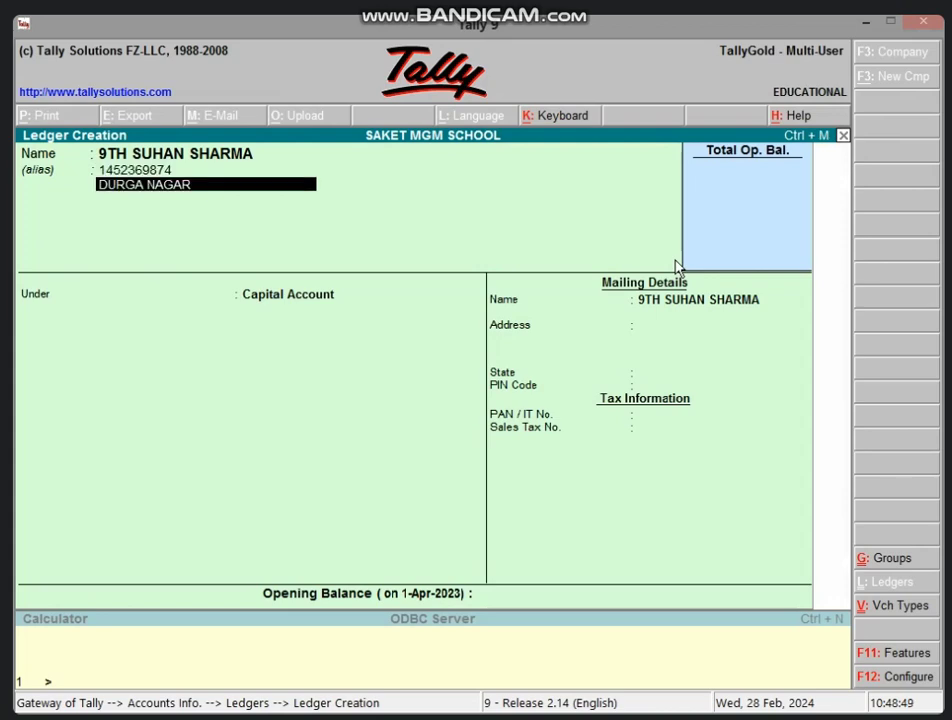
key("Return")
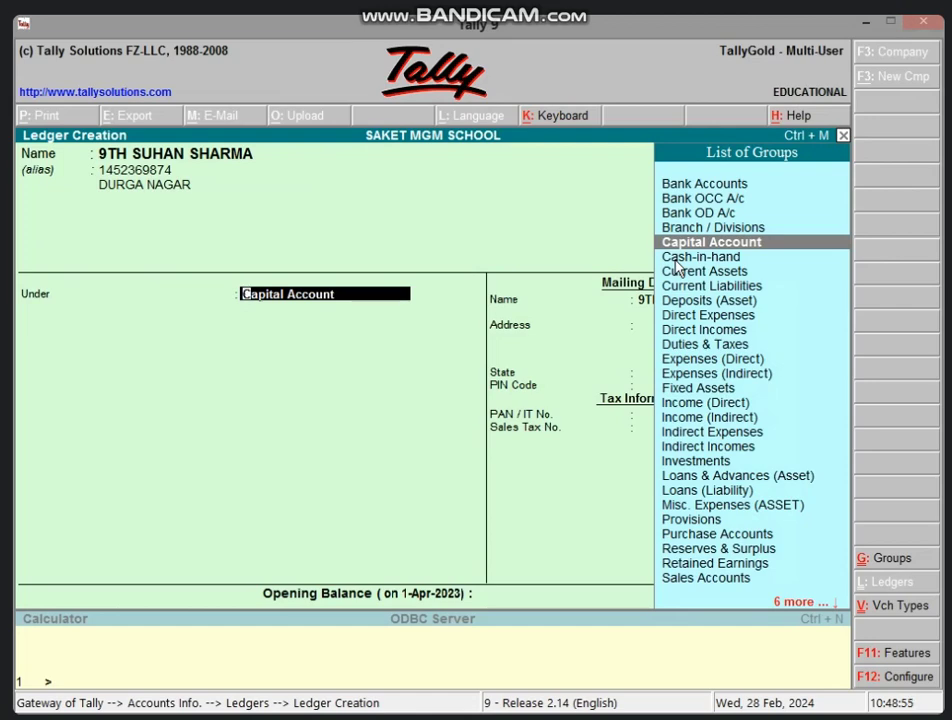
type("Di")
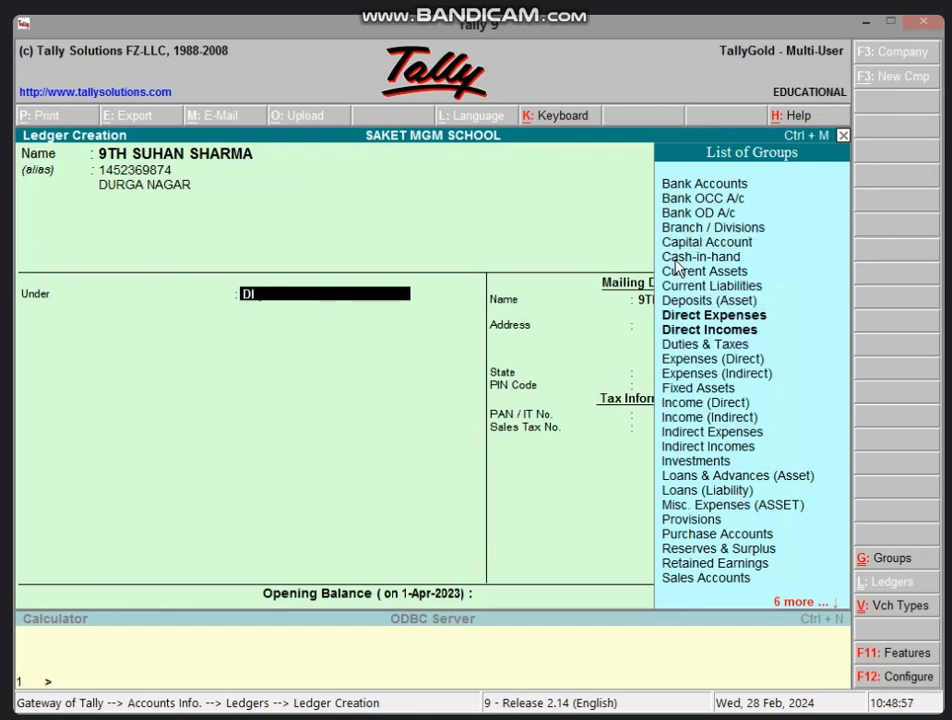
key("Down")
key("Down")
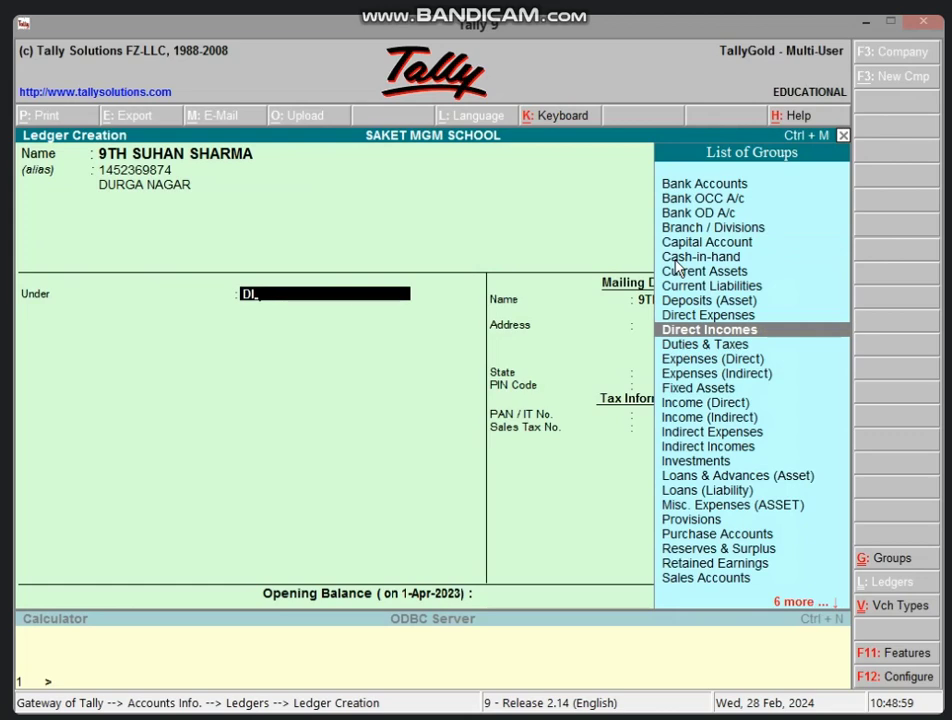
key("Return")
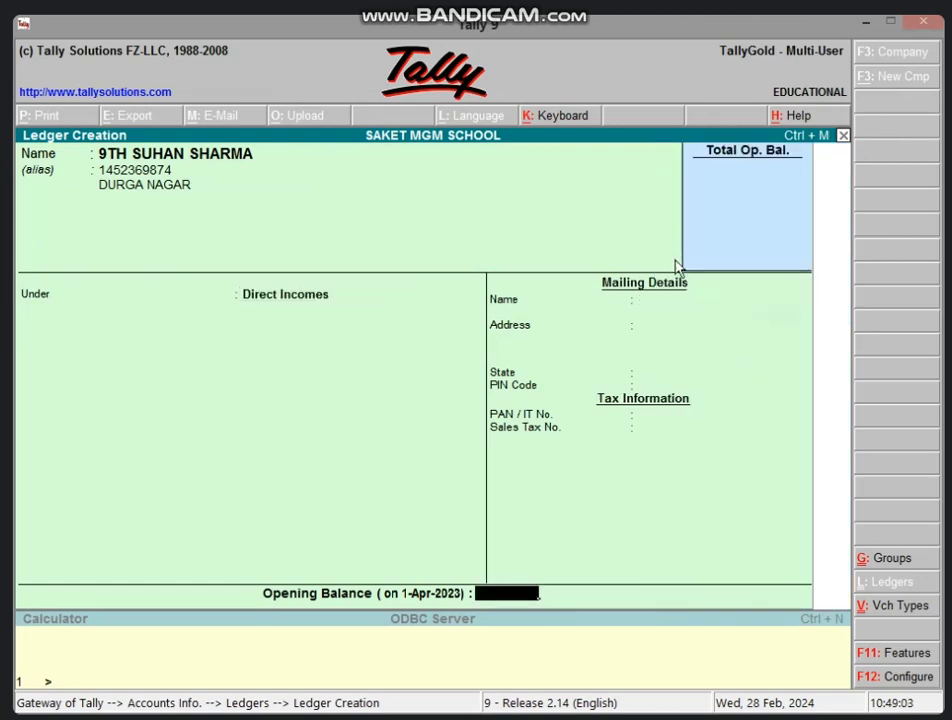
key("Return")
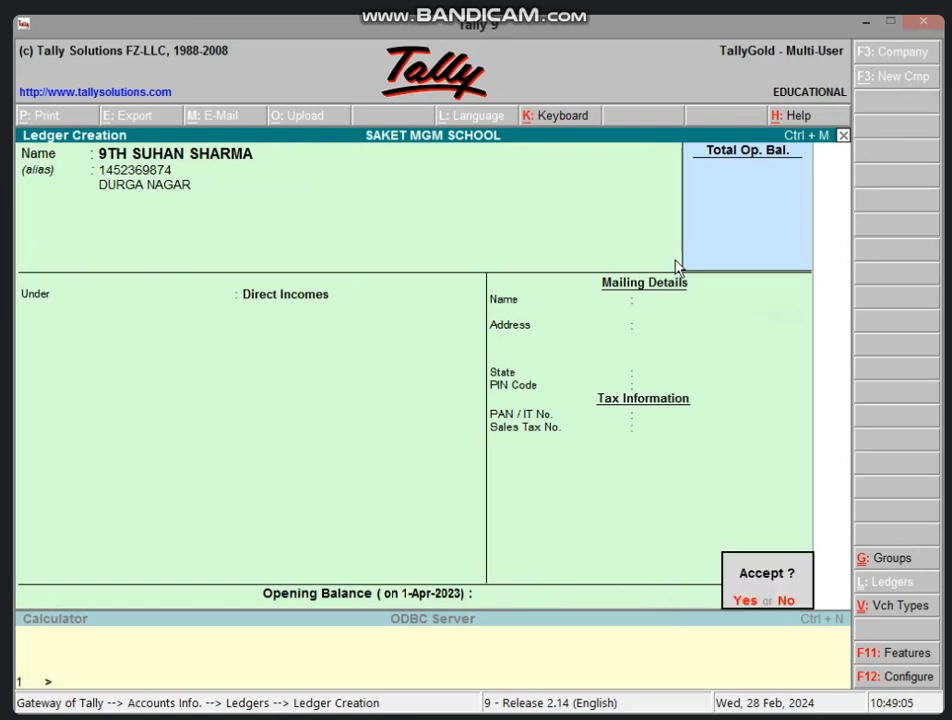
key("Return")
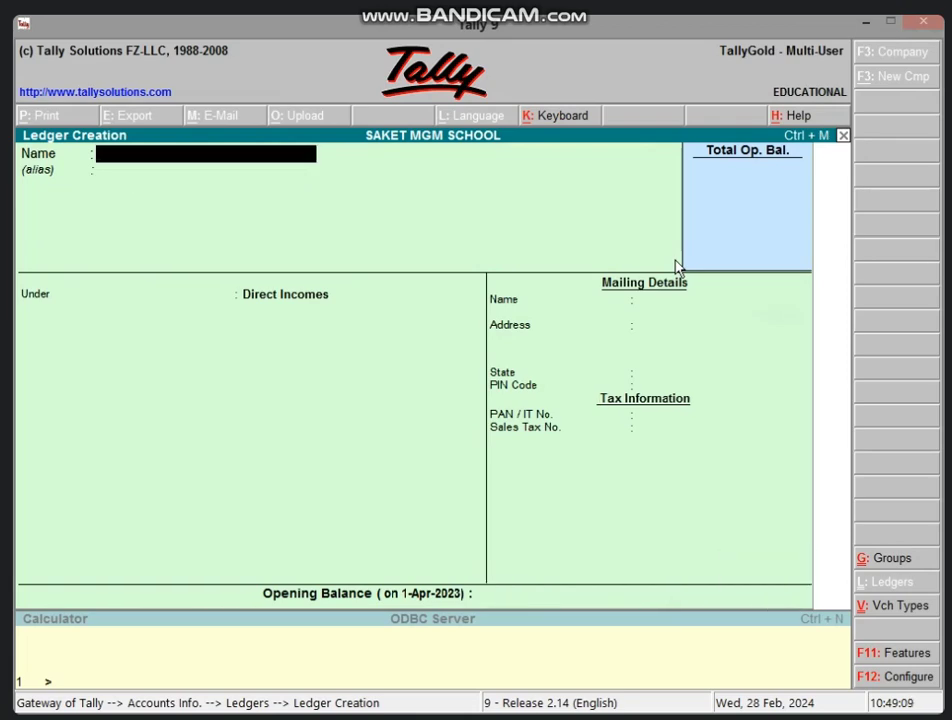
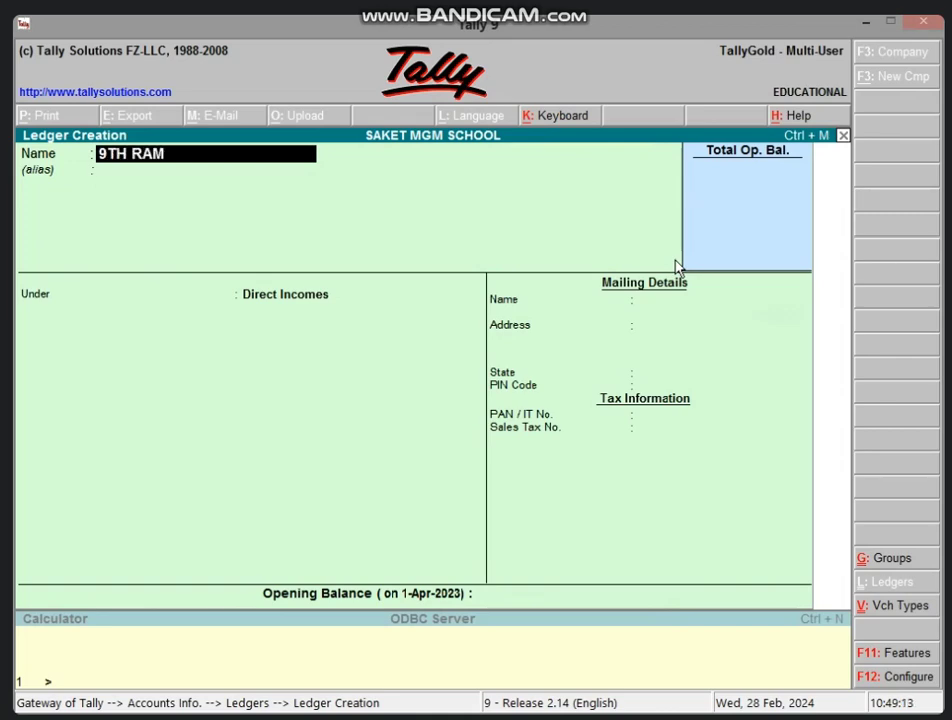
Step: Create the second 9th-class student's ledger with phone and locality aliases under Direct Incomes, no opening balance
key("Return")
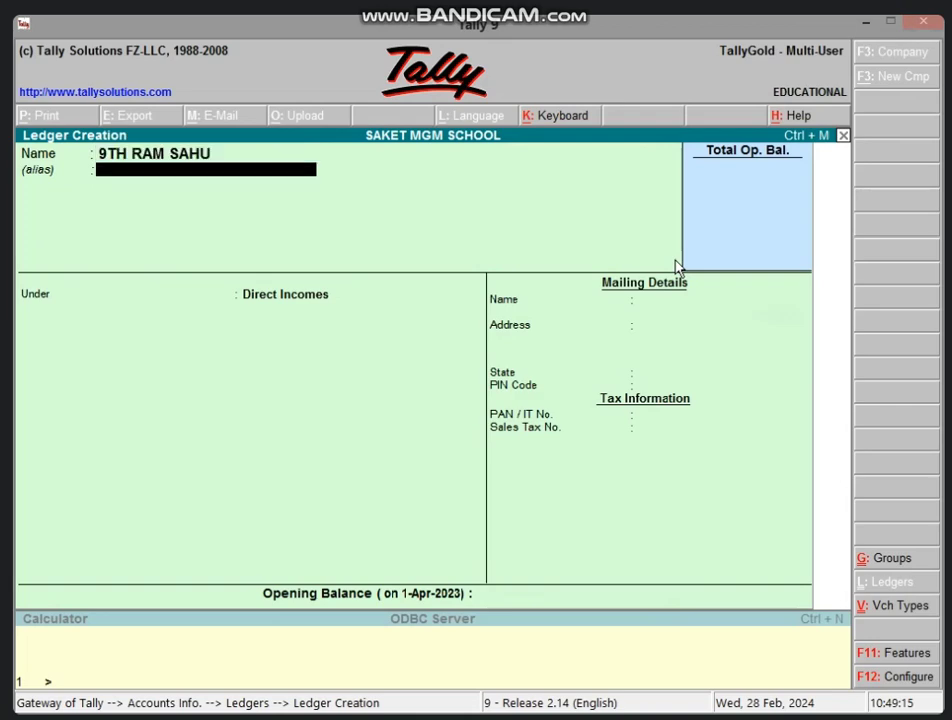
key("Return")
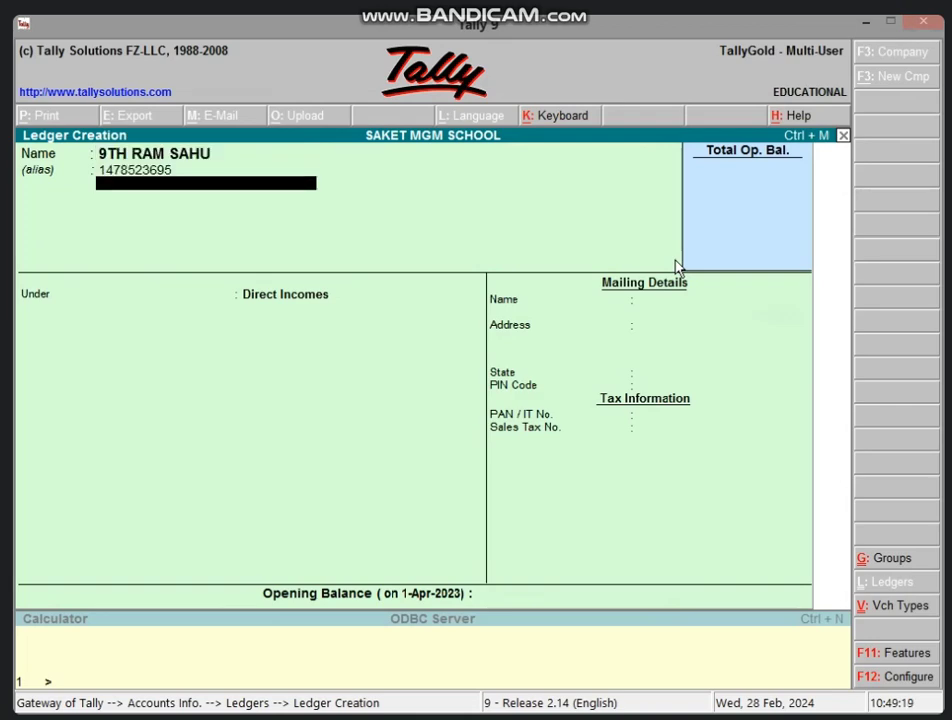
type("PURAN PURA")
key("Return")
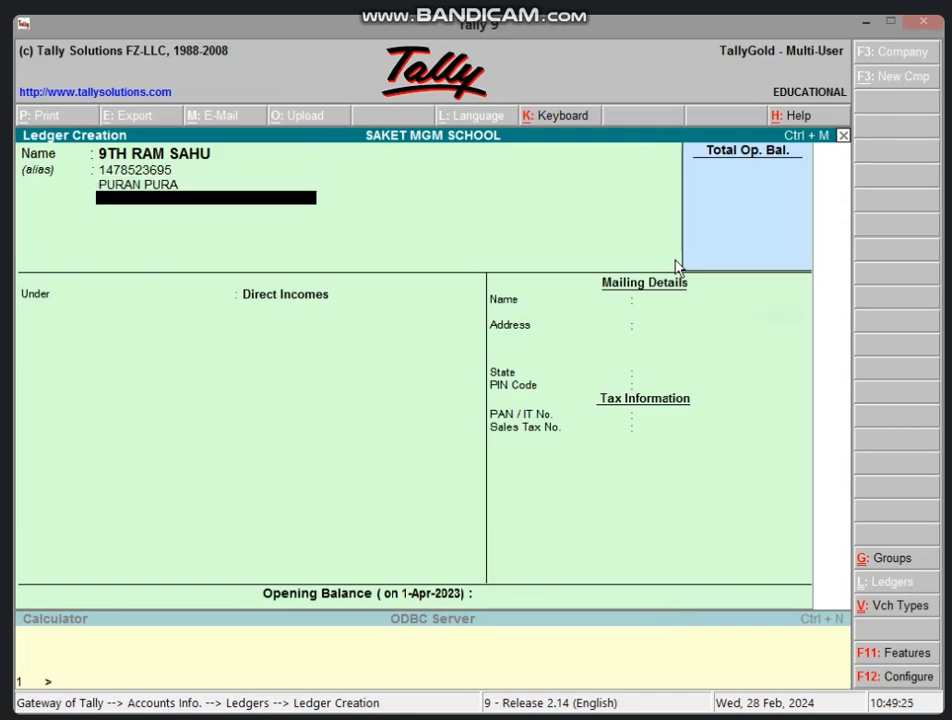
key("Return")
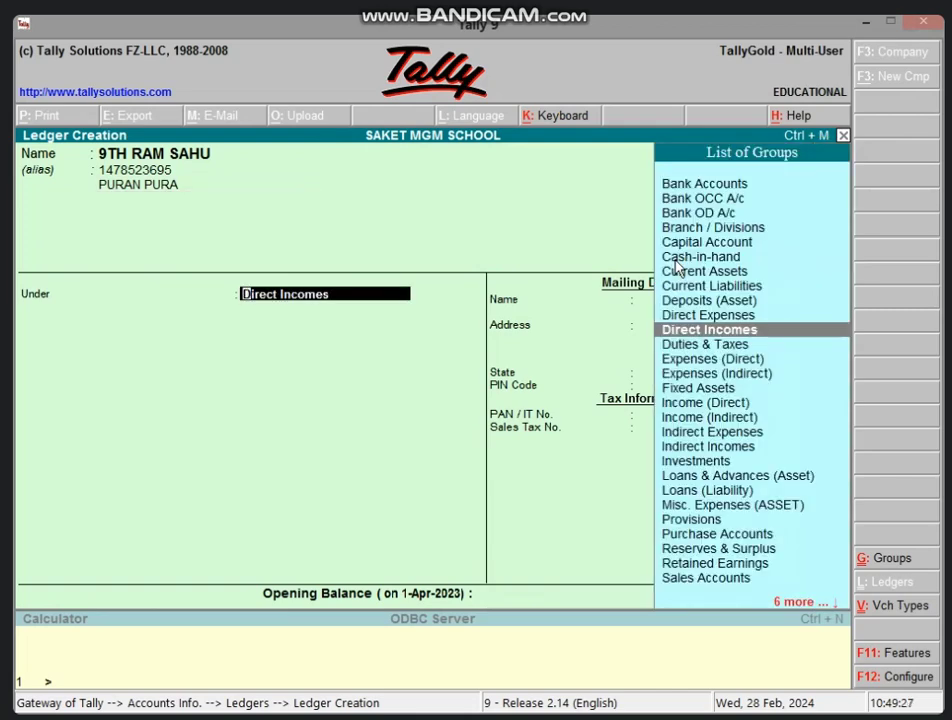
key("Return")
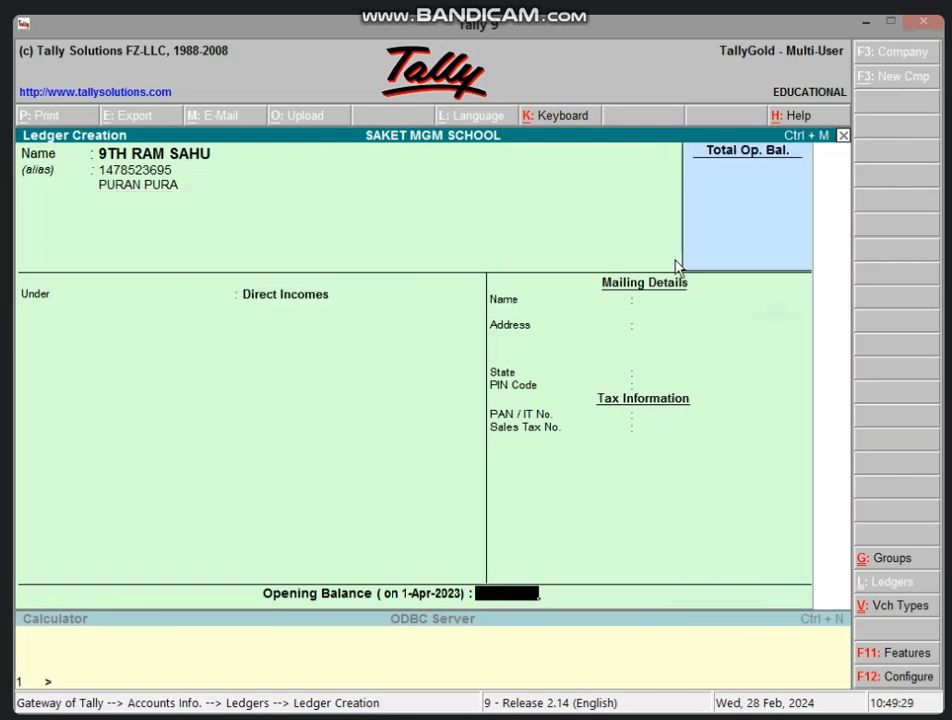
key("Return")
key("Return")
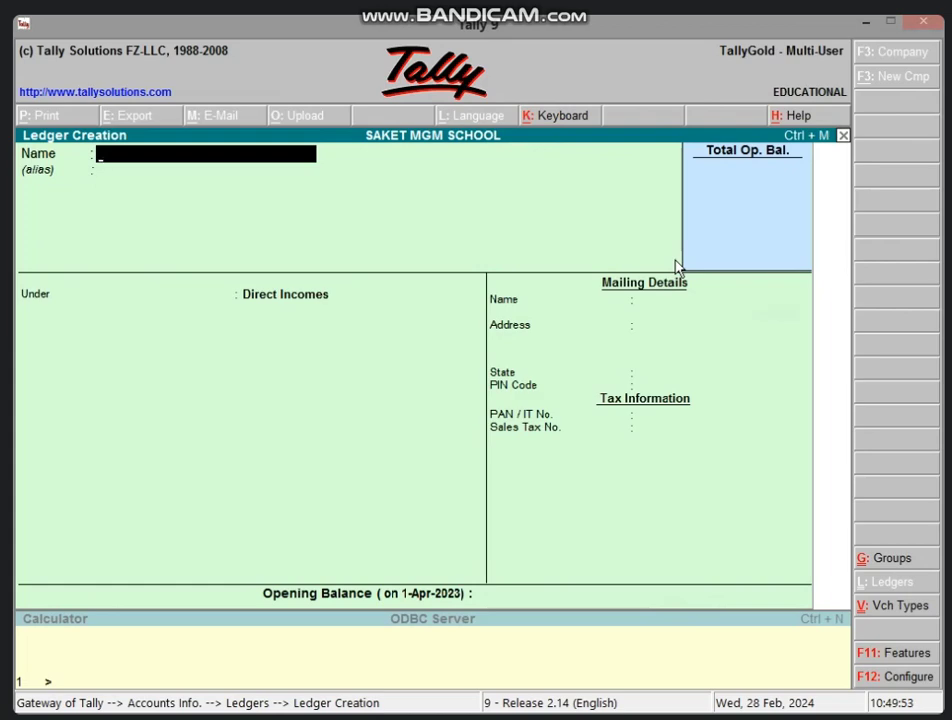
Step: Create the 11th MATH student's ledger, fixing a name typo, with phone and locality aliases under Direct Incomes
type("11TH MATH")
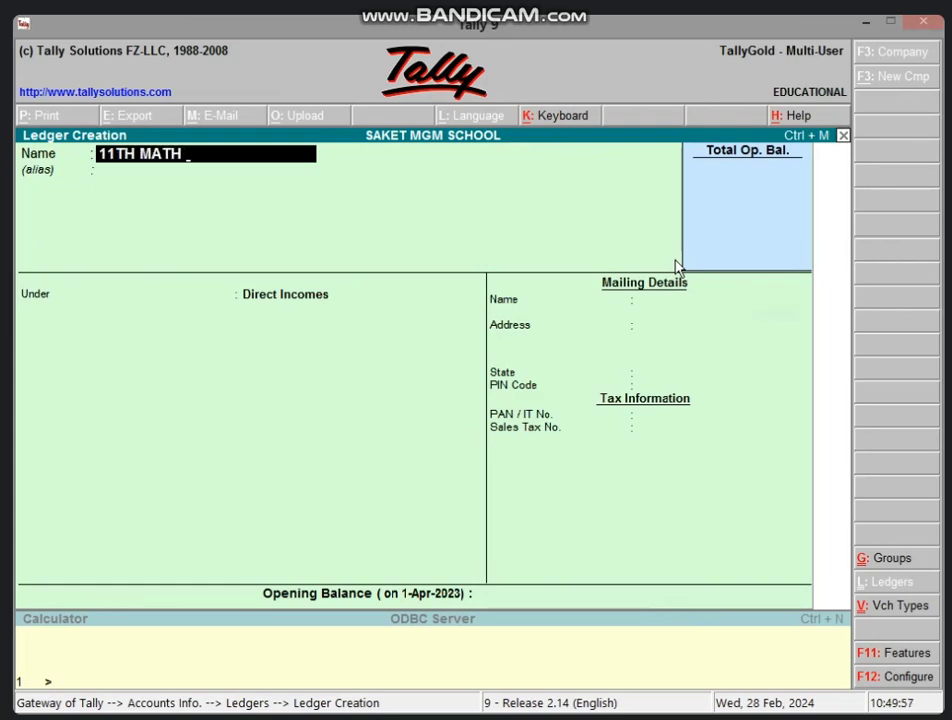
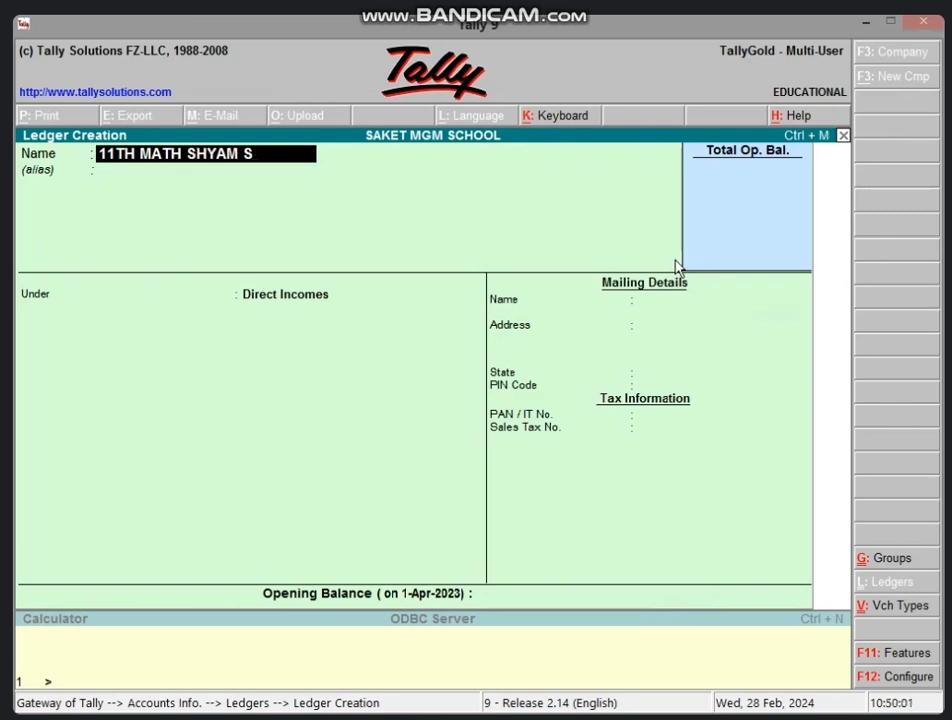
key("Return")
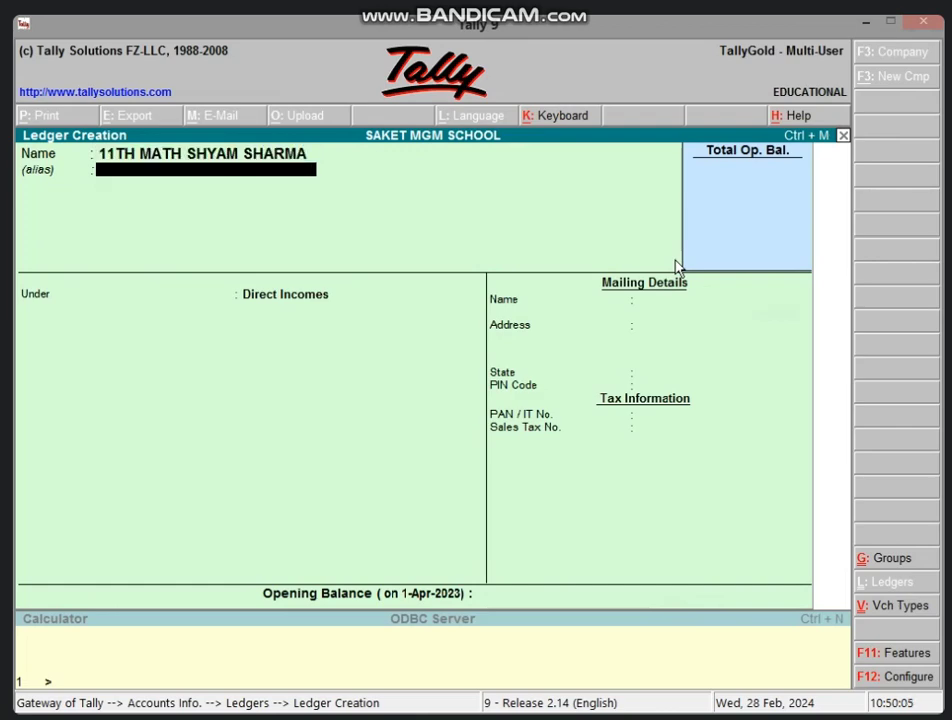
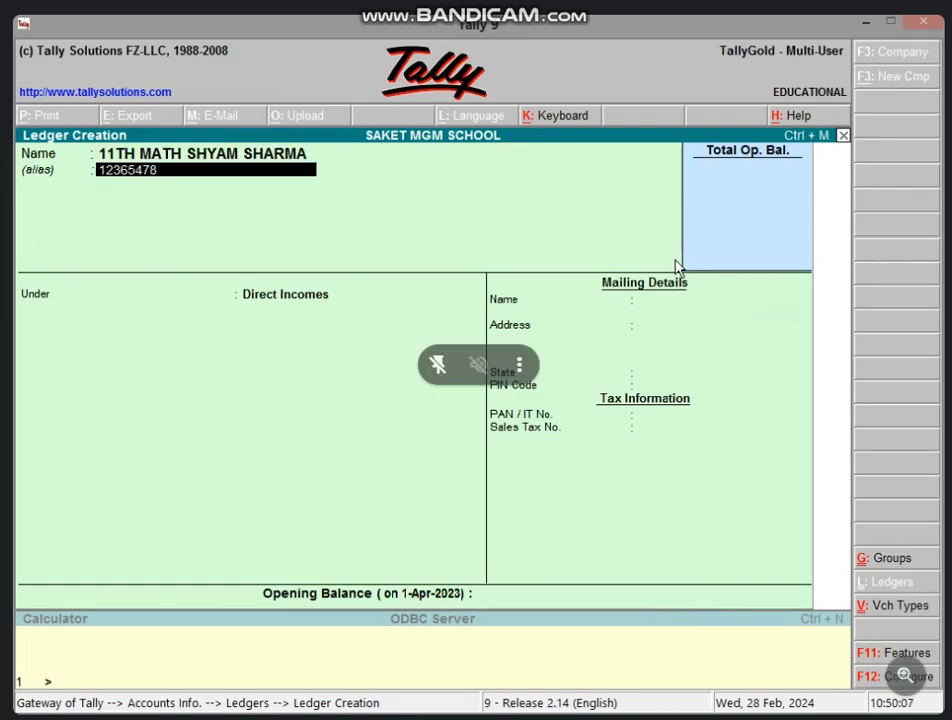
key("Return")
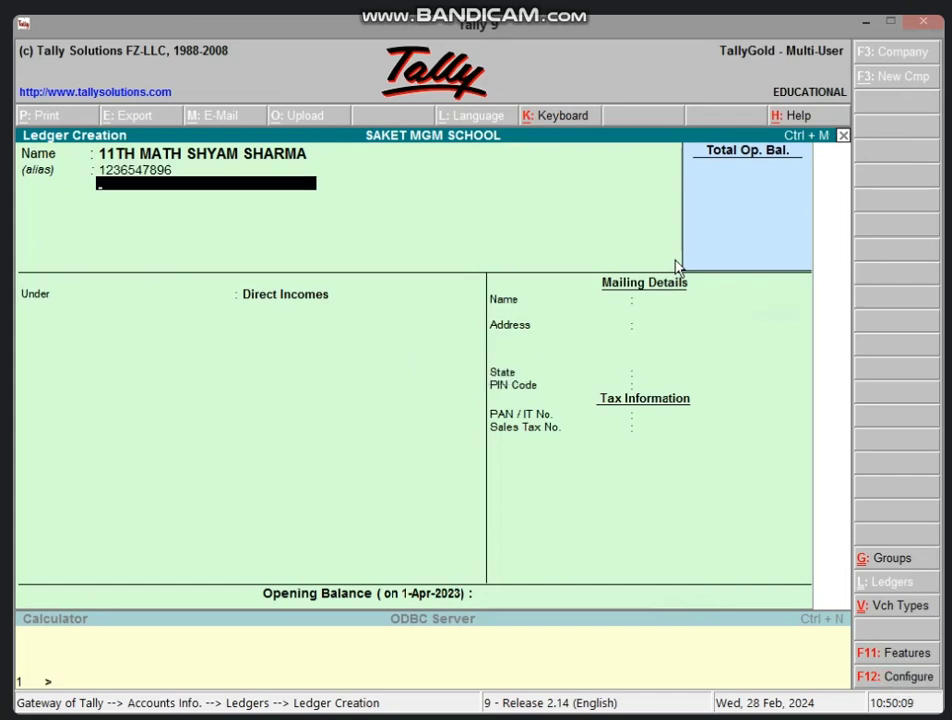
type("DAND")
type("APURA")
key("Return")
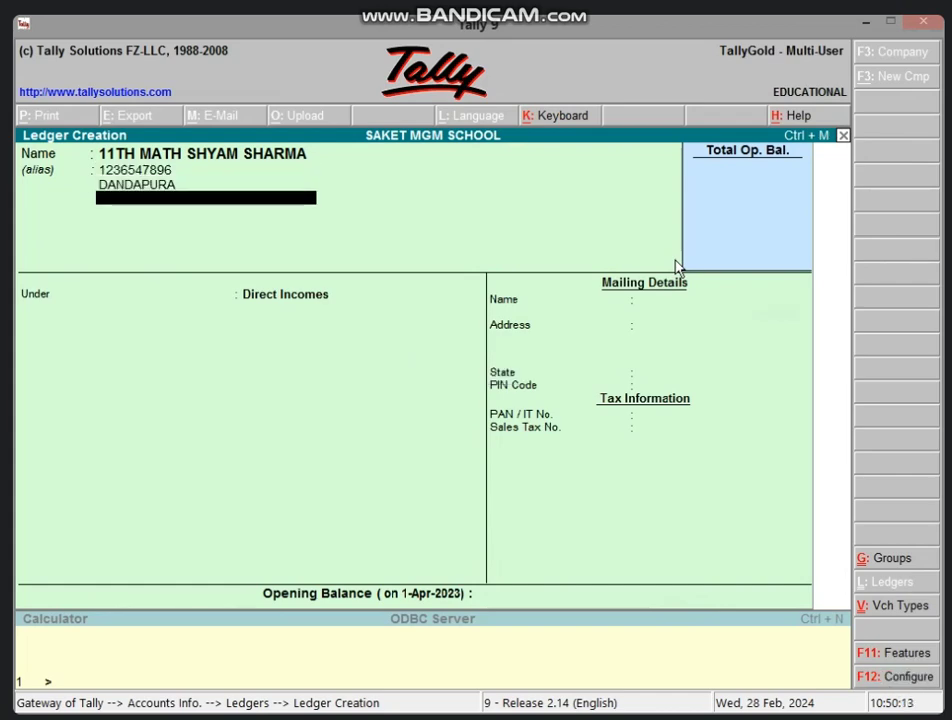
key("Return")
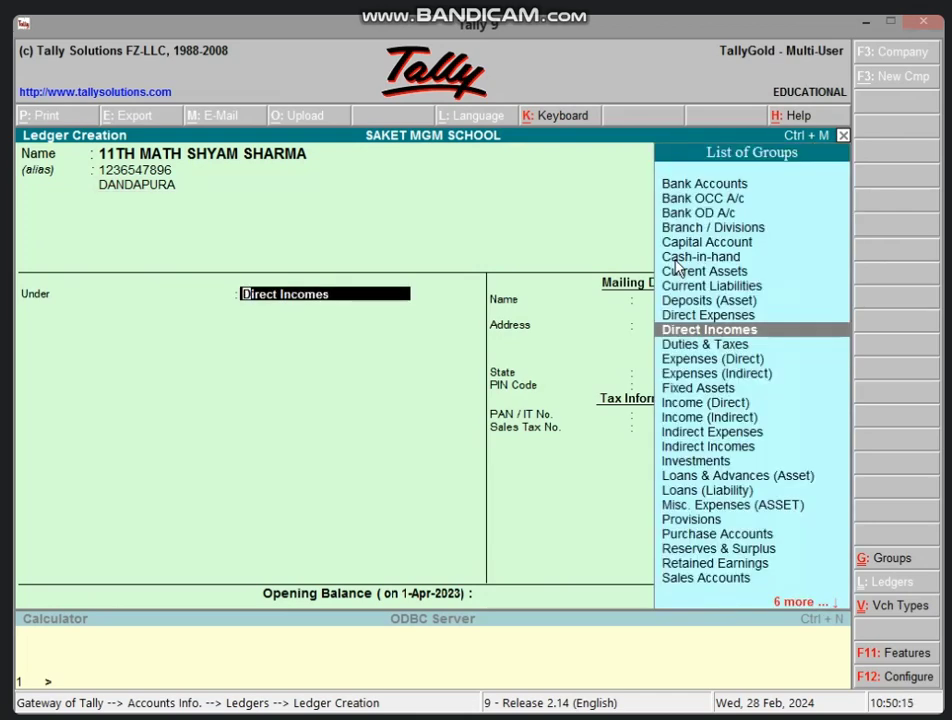
key("Return")
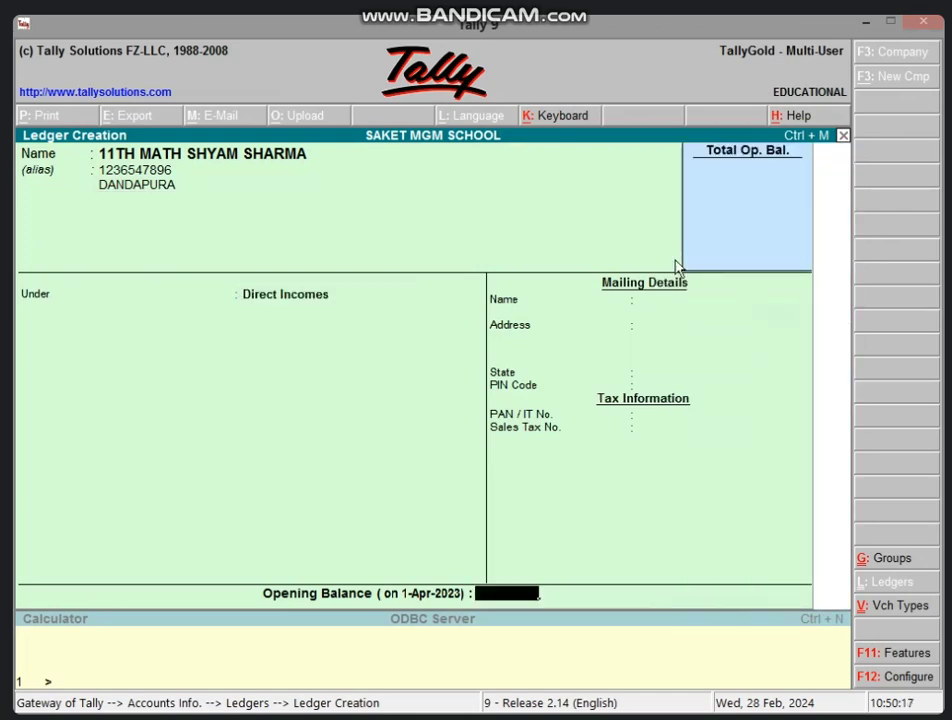
key("Return")
key("Return")
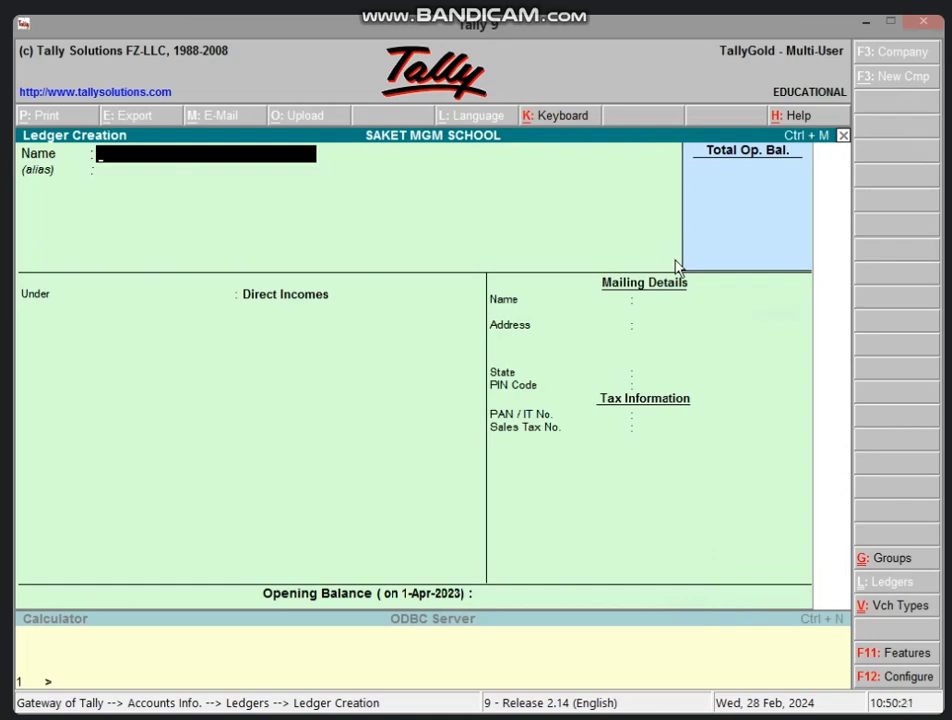
Step: Quit the empty Ledger Creation form and back out to the Gateway of Tally
key("Escape")
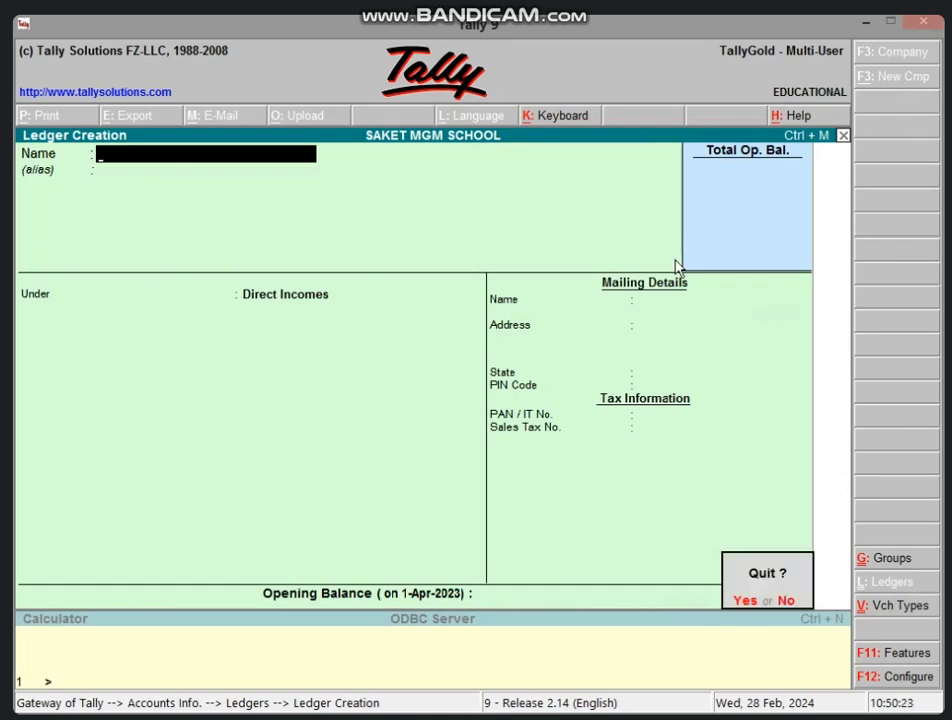
key("Return")
key("Escape")
key("Escape")
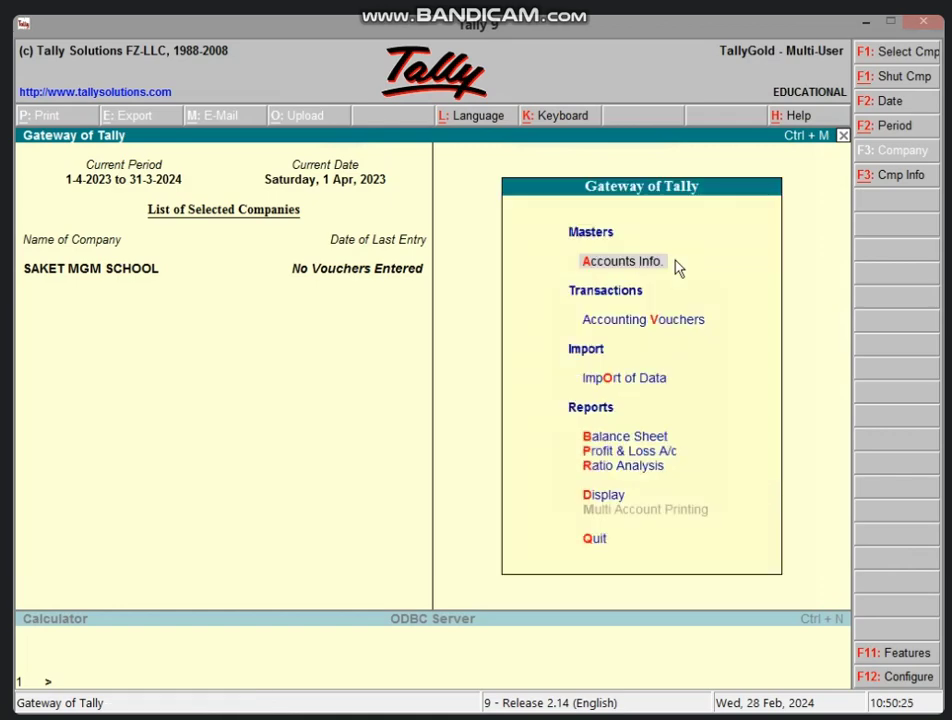